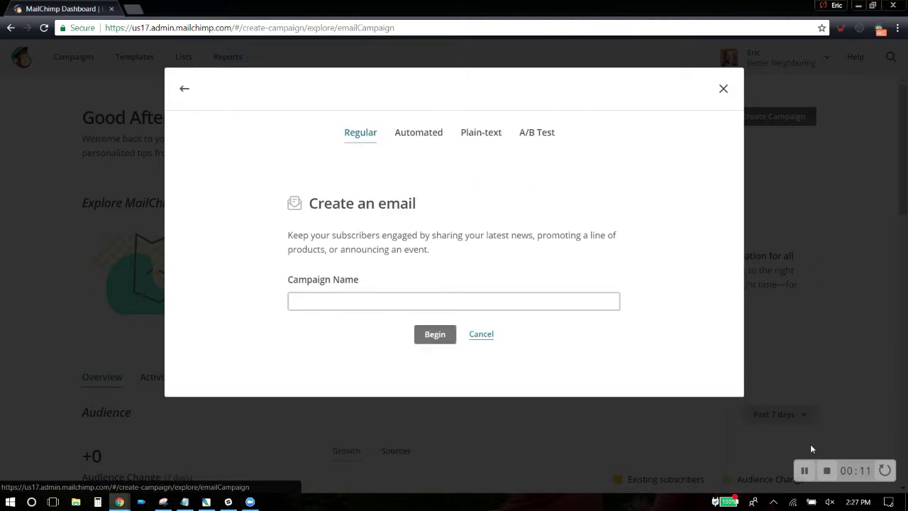
Begin a new A/B test email campaign named "AB Test Test"
left_click(537, 135)
left_click(530, 298)
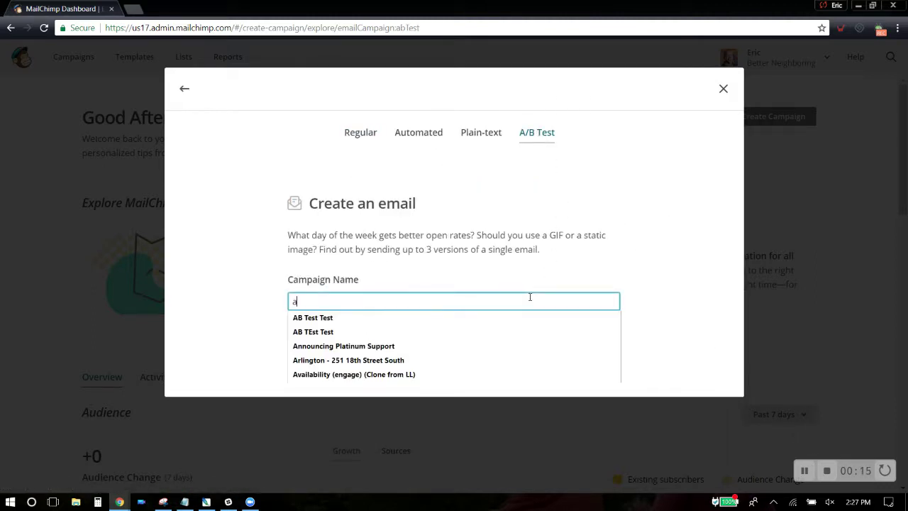
left_click(477, 328)
left_click(432, 335)
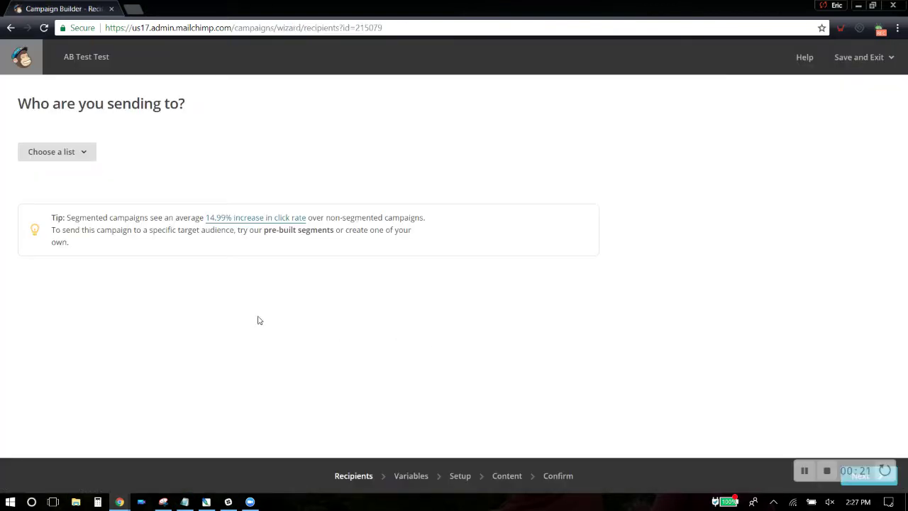
Send the campaign to the entire personal contacts list and continue to the test variables
left_click(91, 154)
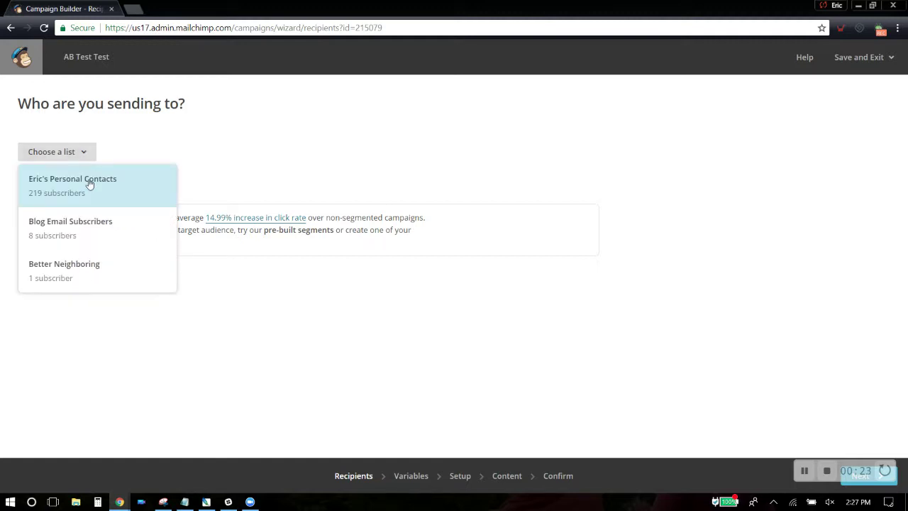
left_click(89, 185)
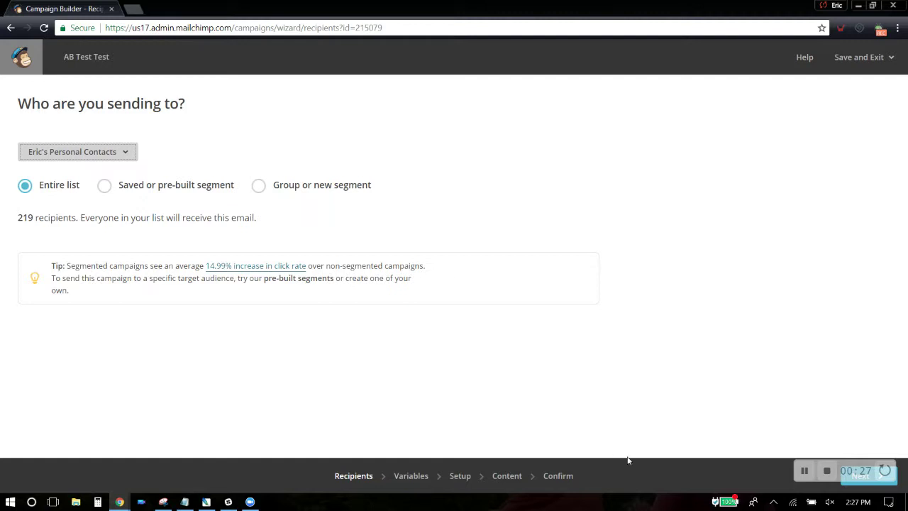
left_click(861, 483)
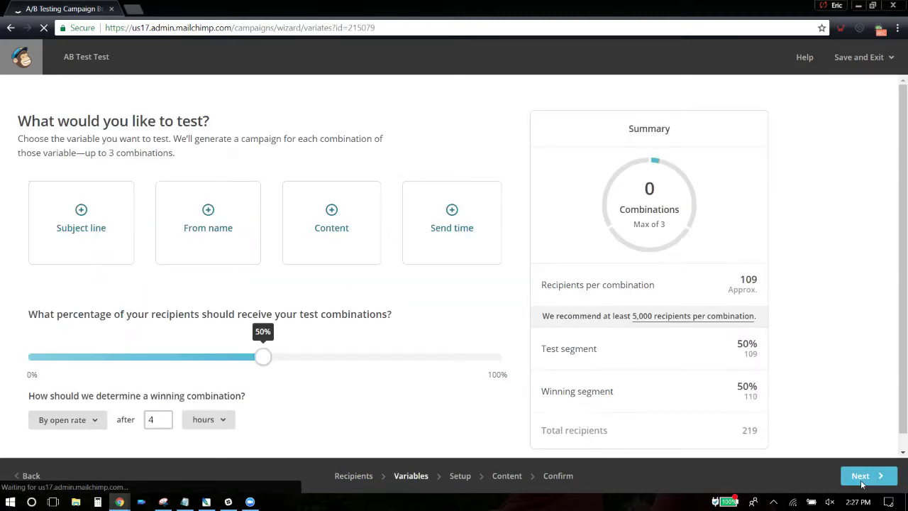
Choose the subject line as the test variable, with 2 subject lines to compare
left_click(97, 227)
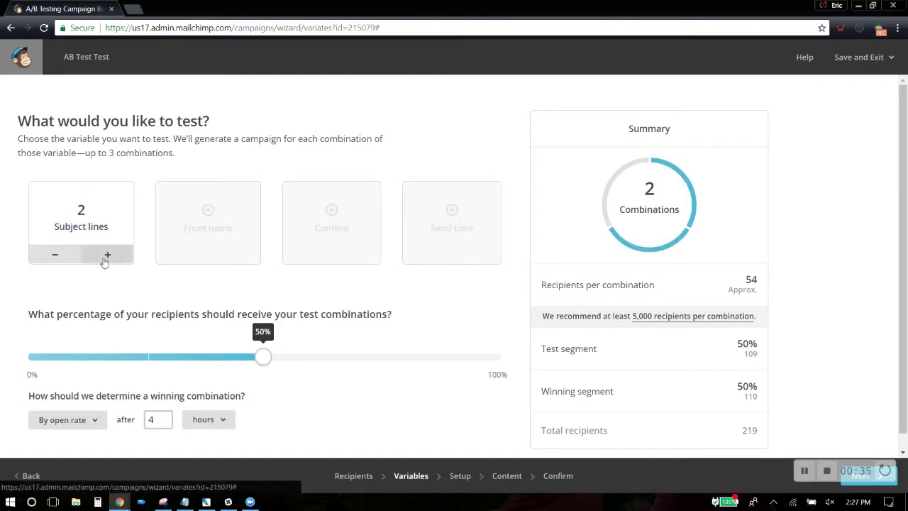
left_click(107, 253)
left_click(61, 255)
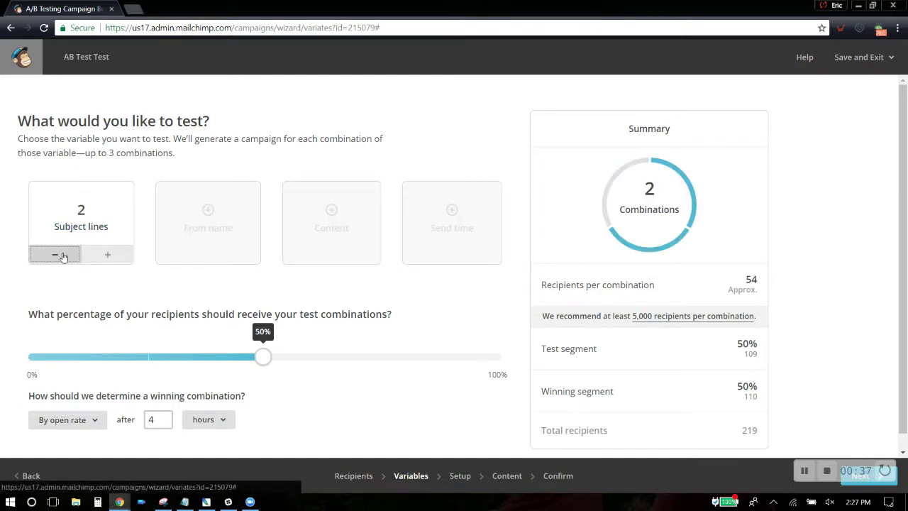
Set the test segment to 26% of recipients and the winner decision after 5 hours, and continue to the campaign setup
scroll(177, 298, "down", 1)
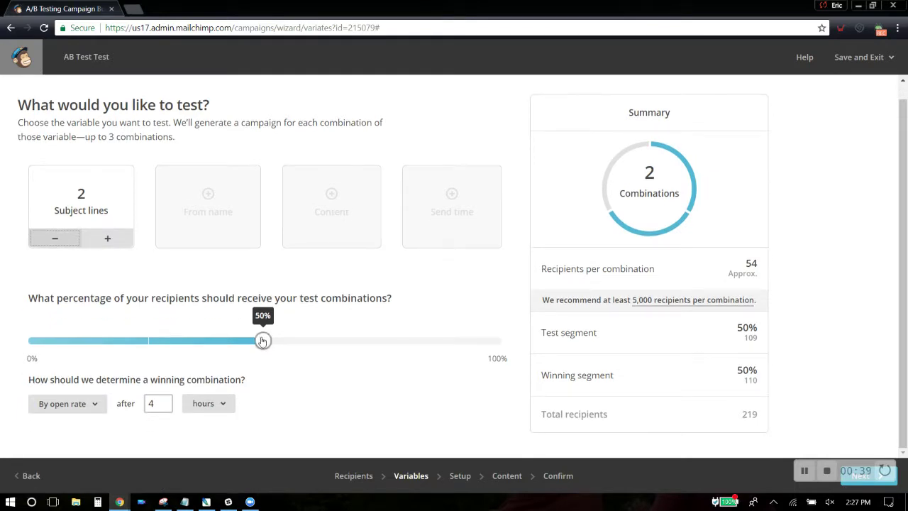
left_click_drag(263, 340, 155, 347)
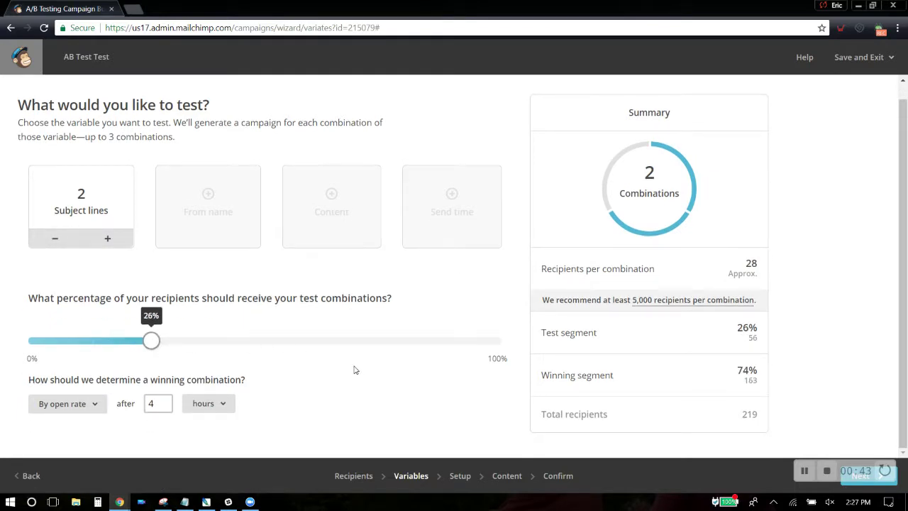
double_click(149, 402)
left_click(315, 388)
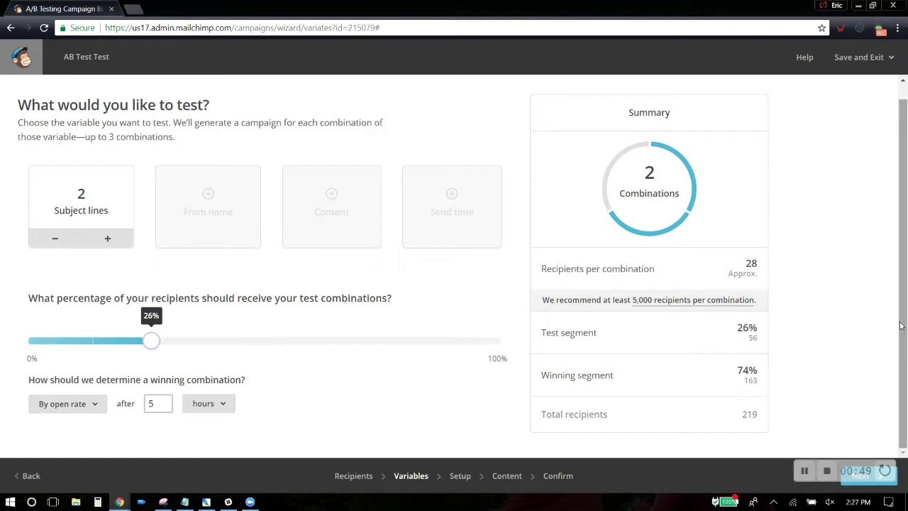
left_click(860, 484)
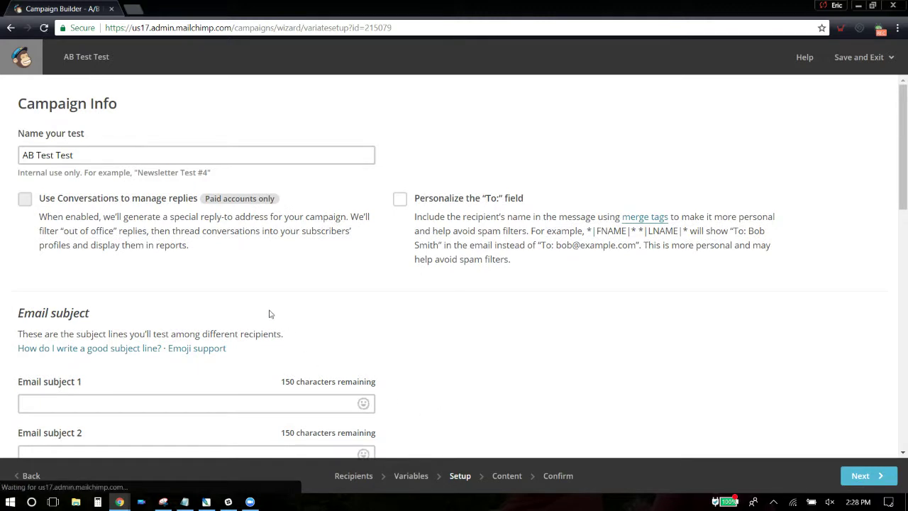
Enter "Test Subject 1" and "Test Subject 2" as the email subjects and "Preview test" as the preview text
scroll(270, 312, "down", 3)
left_click(267, 200)
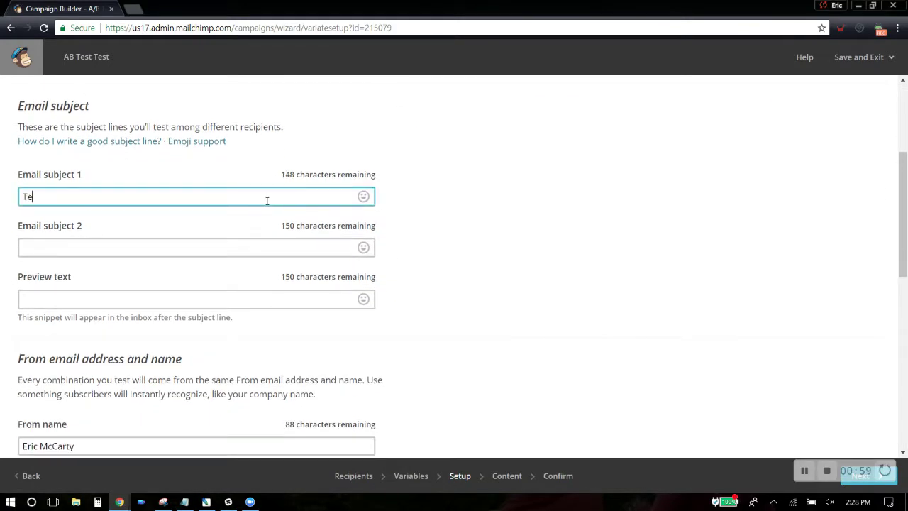
type("Test Subject 1")
key("Tab")
key("Tab")
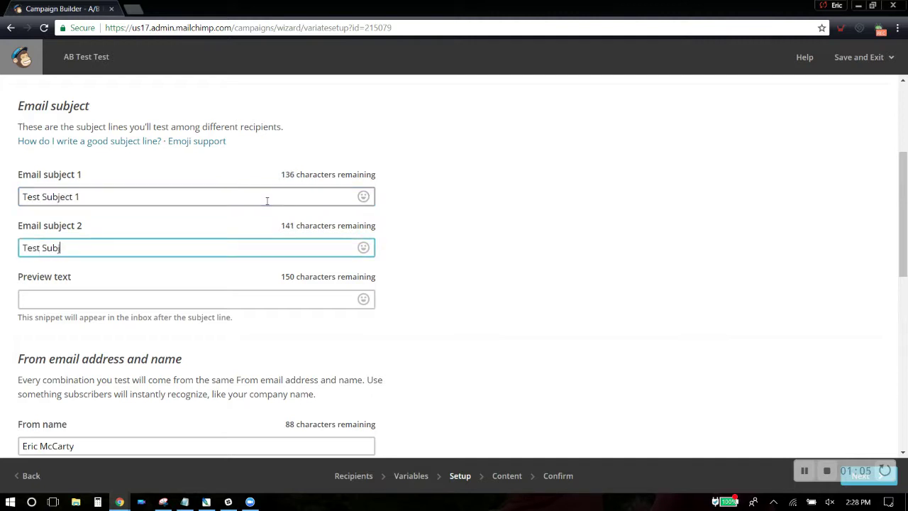
key("Tab")
key("Tab")
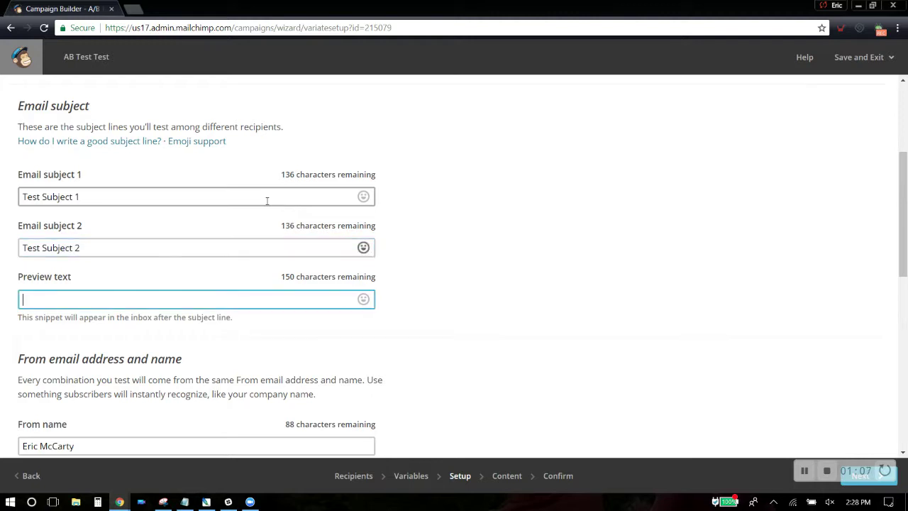
type("Preview test")
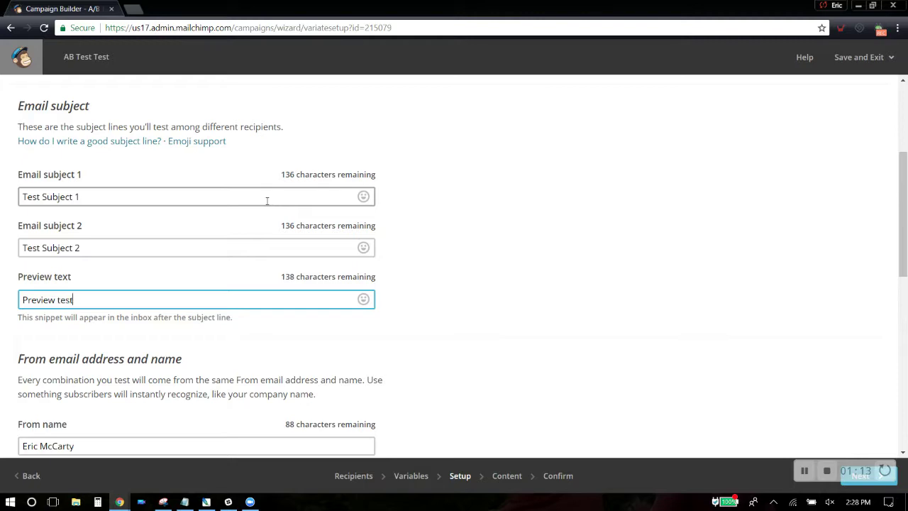
left_click(443, 180)
Review the sender and tracking settings, and continue to template selection
scroll(445, 181, "down", 5)
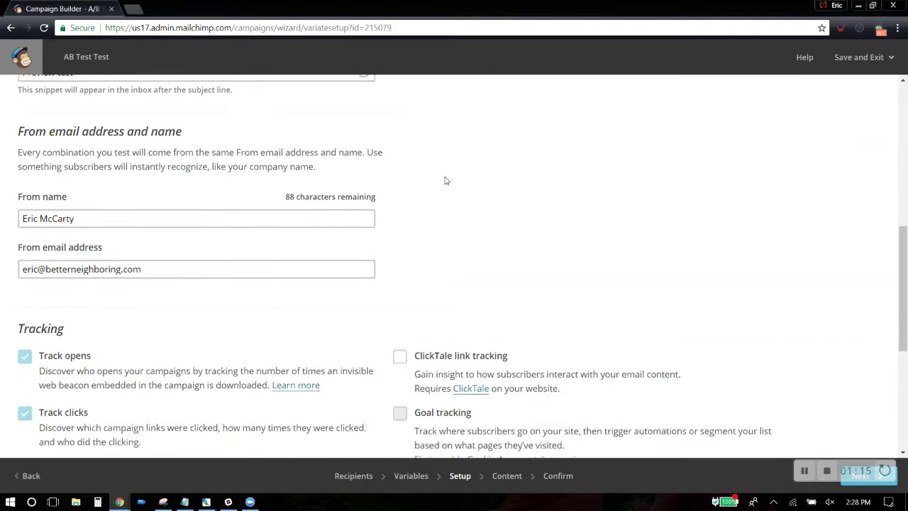
scroll(446, 181, "down", 3)
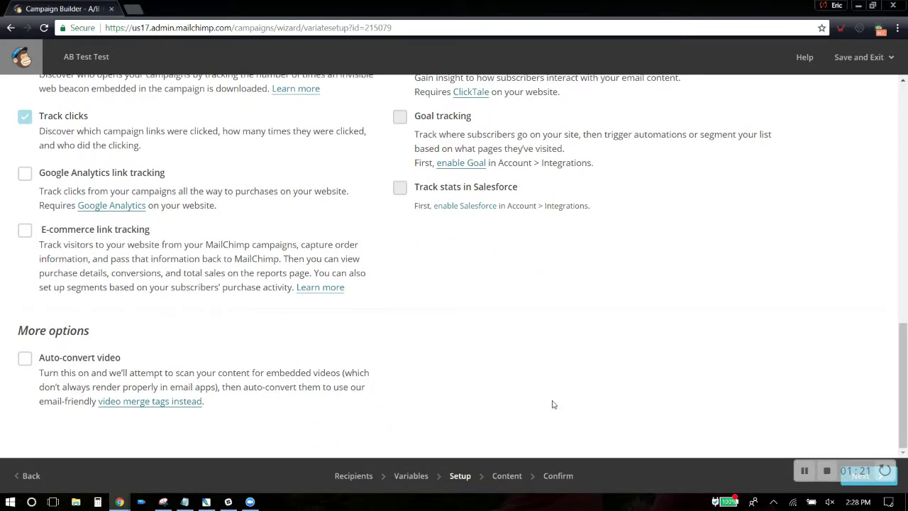
left_click(858, 481)
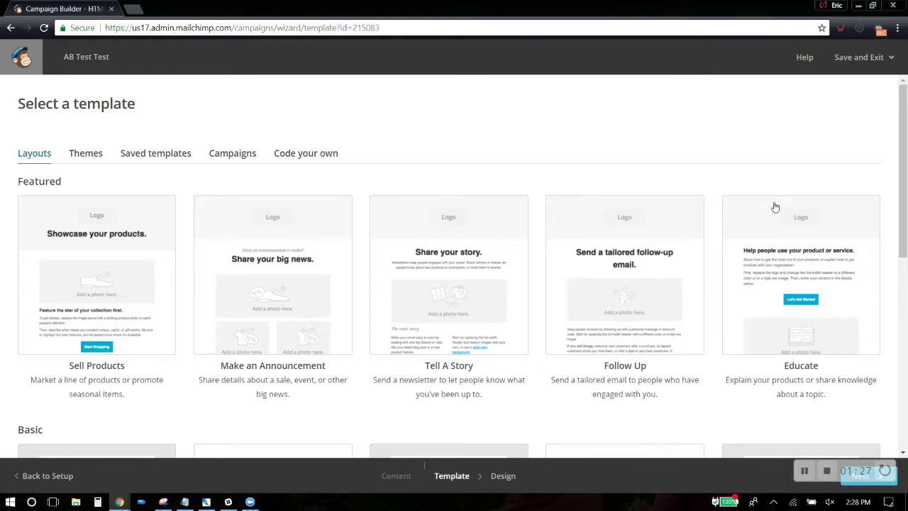
Use the saved template with the Better Neighboring logo as the email design
mouse_move(902, 146)
left_mouse_down()
mouse_move(902, 334)
mouse_move(905, 131)
left_mouse_up()
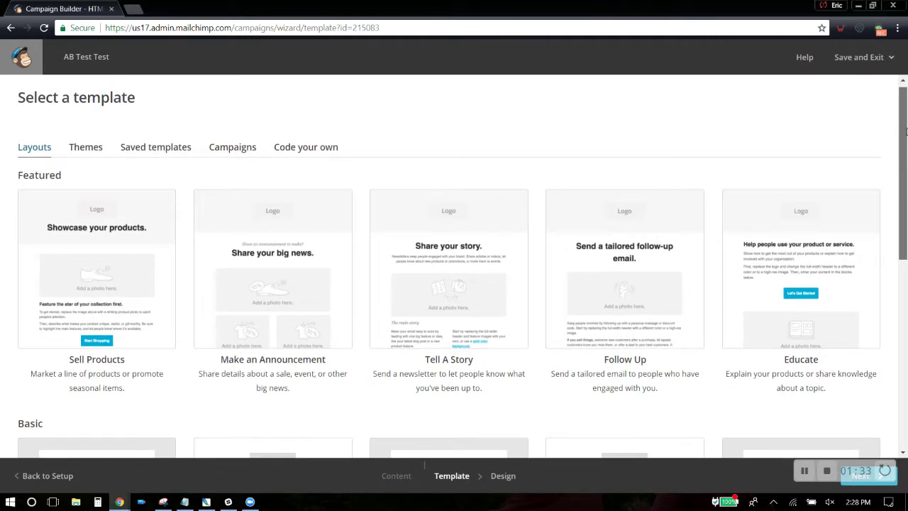
left_click(156, 147)
left_click(118, 264)
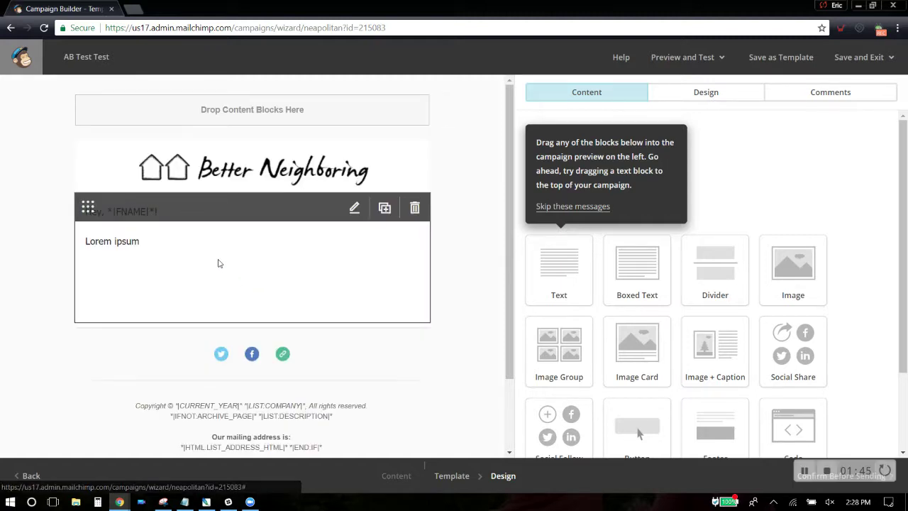
Extend the body text to "Lorem ipsum. More text here." and save the text block
left_click(219, 277)
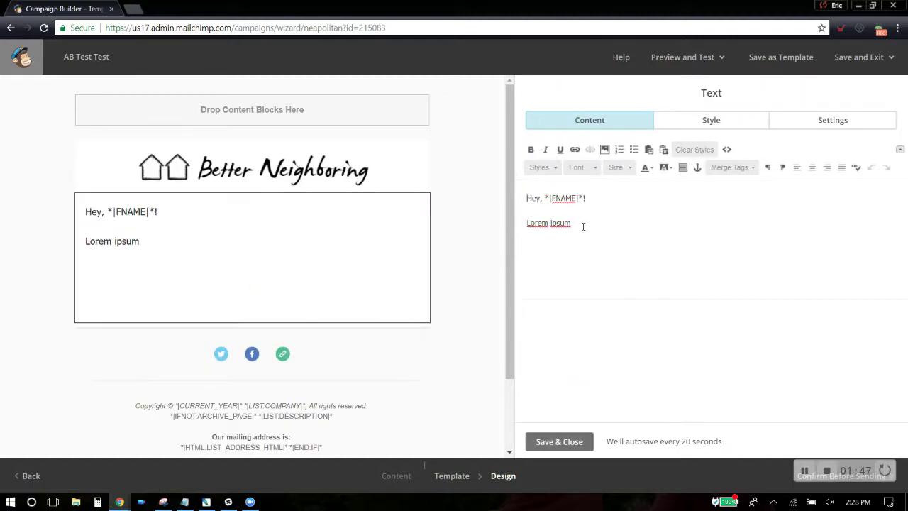
type("More text here")
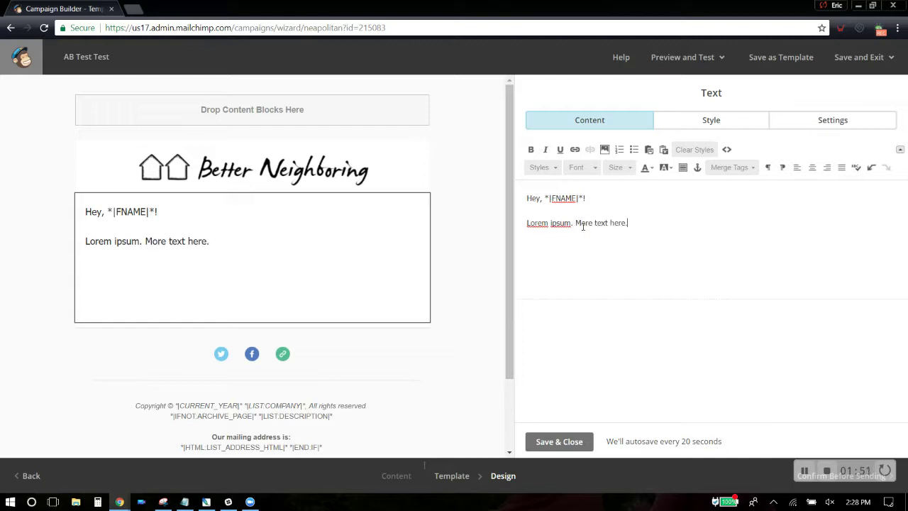
type(".")
left_click(560, 441)
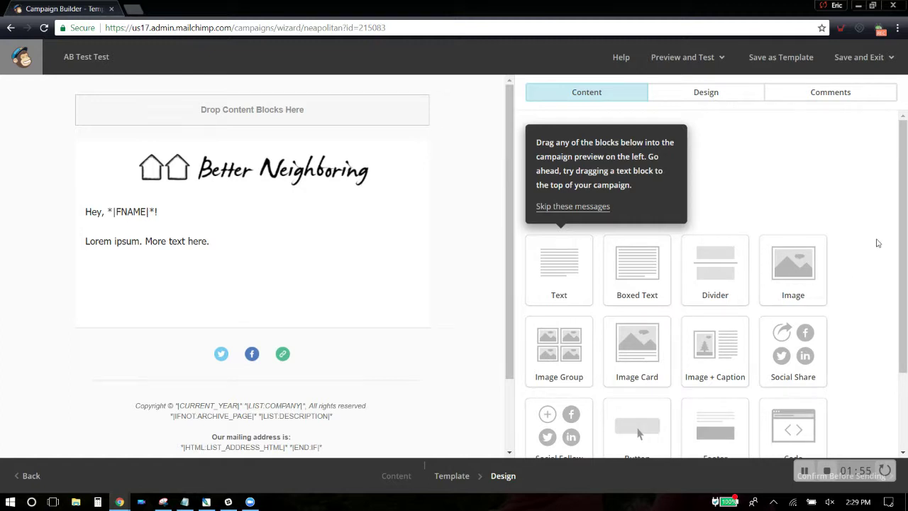
scroll(904, 255, "down", 2)
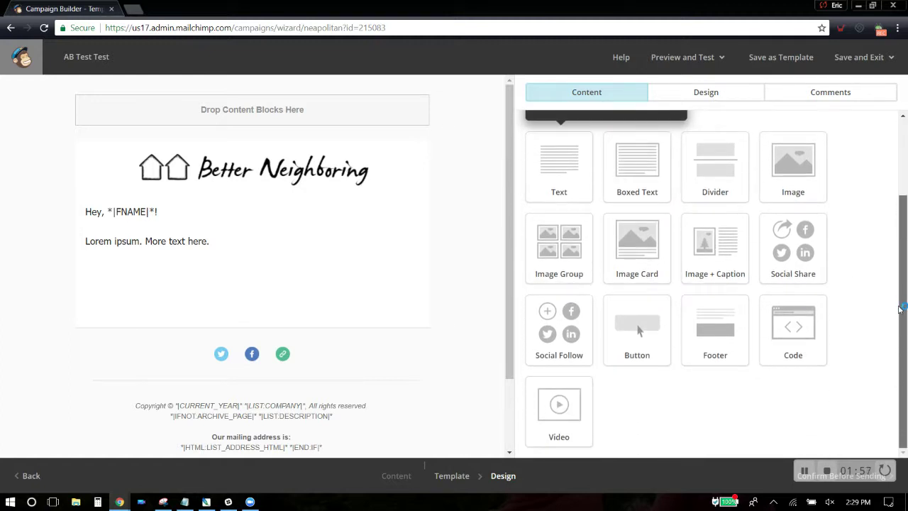
left_click_drag(558, 414, 278, 300)
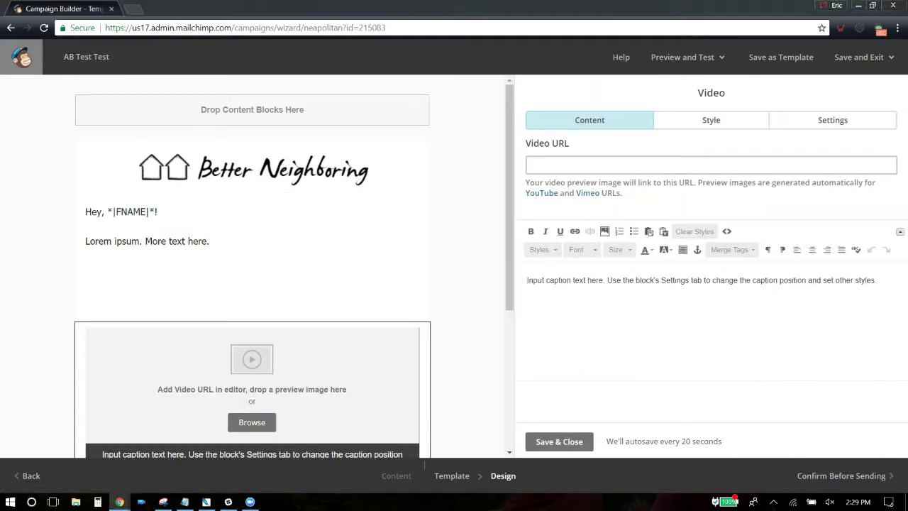
left_click(659, 163)
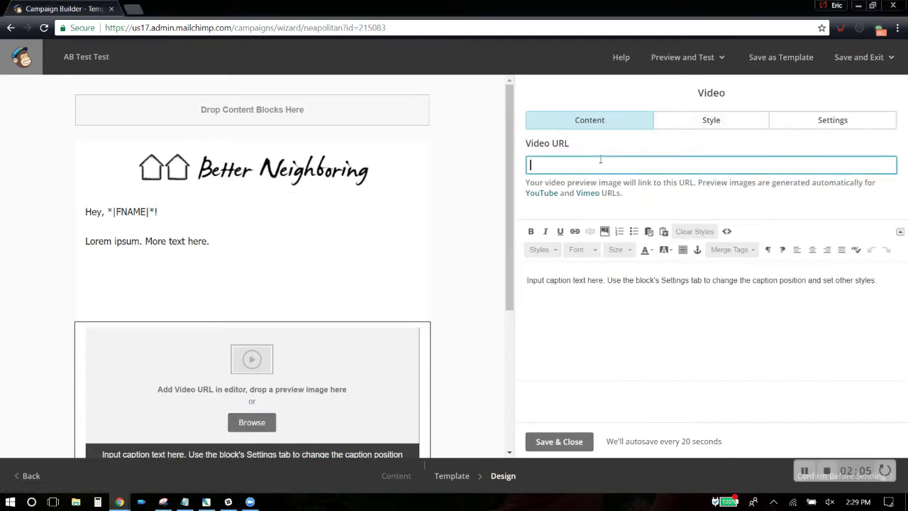
type("https://www.youtube.com/watch?v=em3al5RZll8")
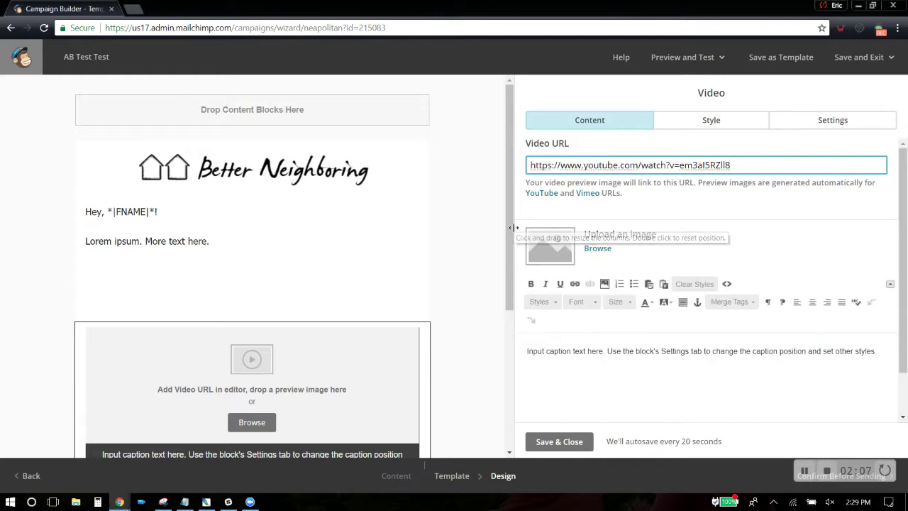
Replace the video's placeholder caption with "Caption test" and save the video block
scroll(636, 225, "down", 1)
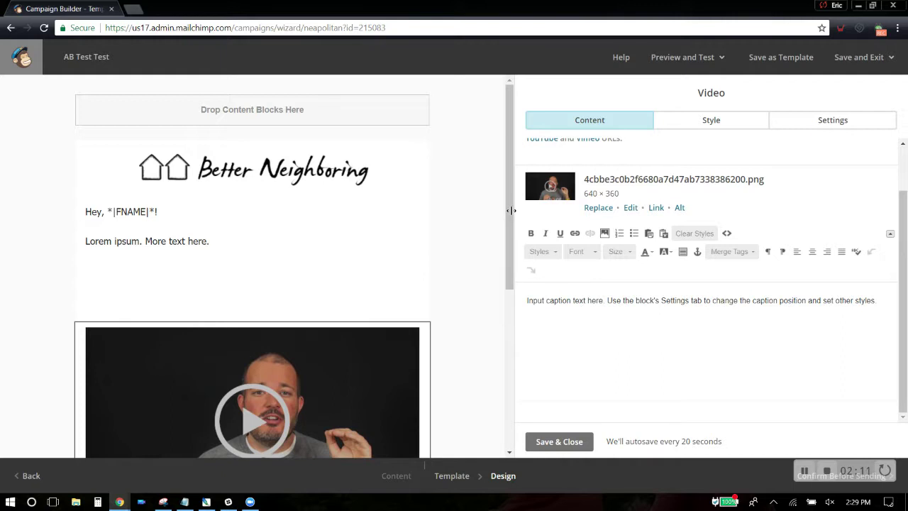
left_click_drag(508, 210, 501, 330)
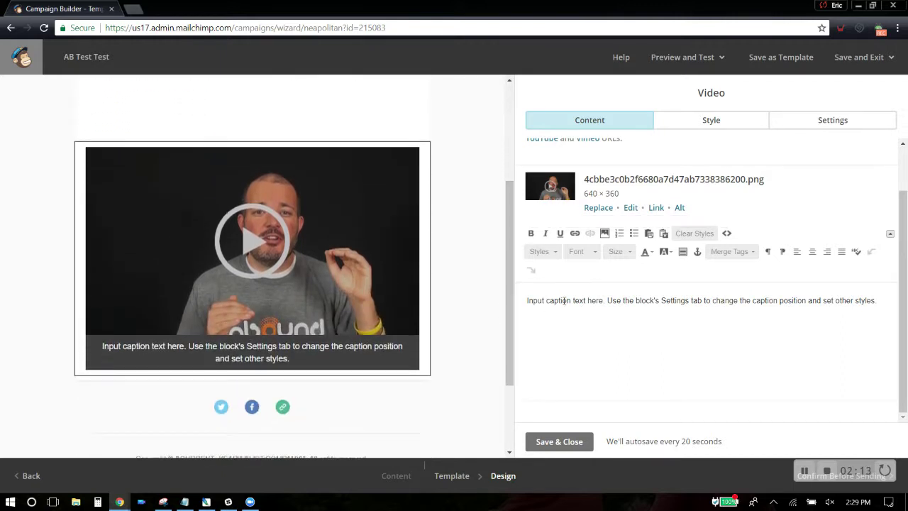
triple_click(563, 300)
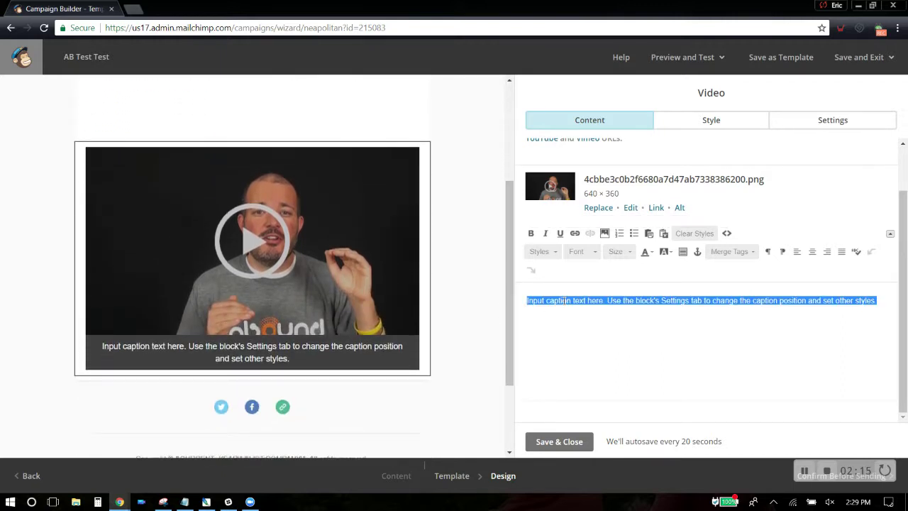
type("Caption test")
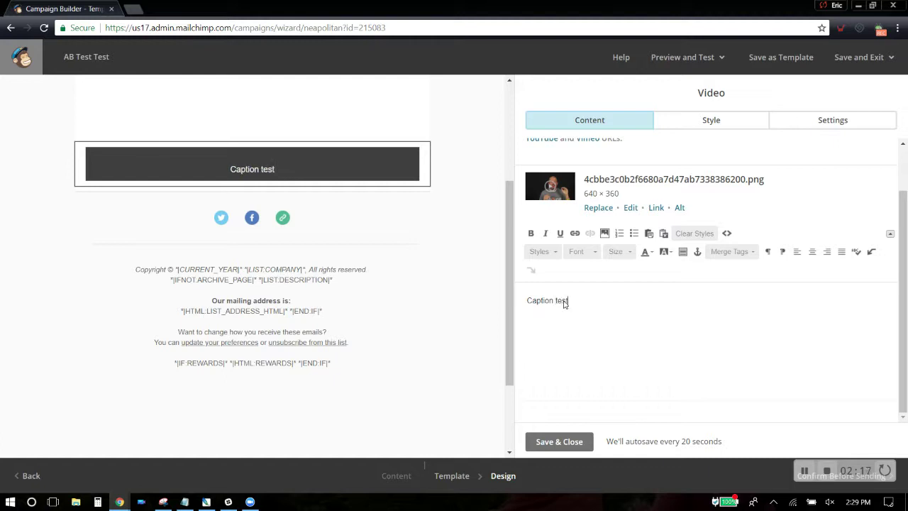
left_click(553, 442)
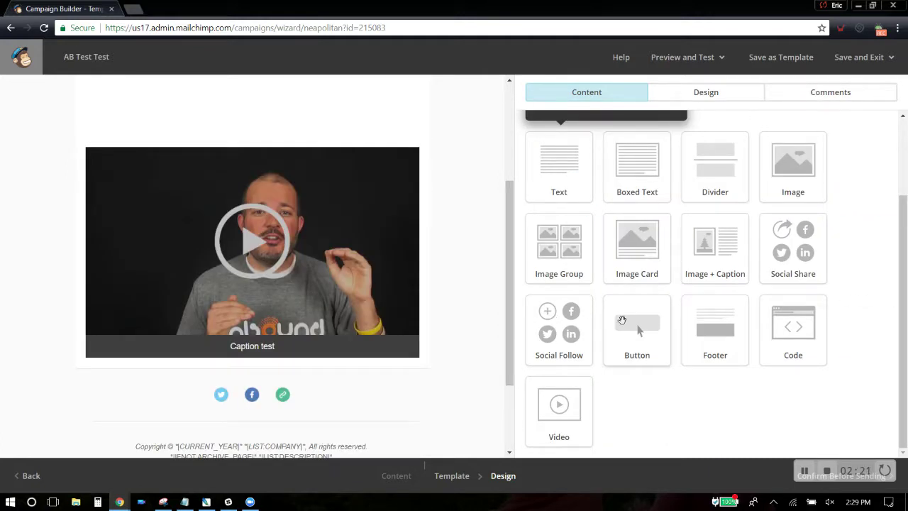
Add a button block directly below the video and set its button text to "Download"
left_click_drag(603, 327, 401, 384)
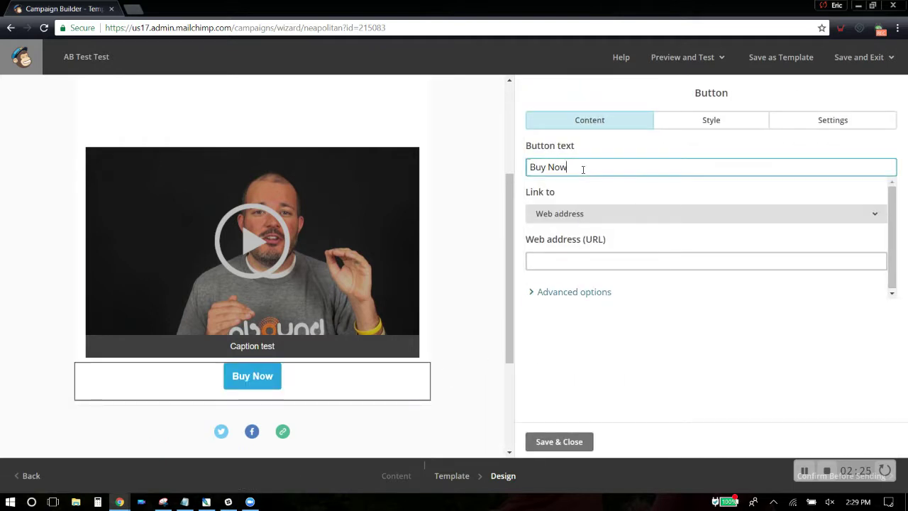
left_click_drag(583, 168, 460, 159)
type("Download")
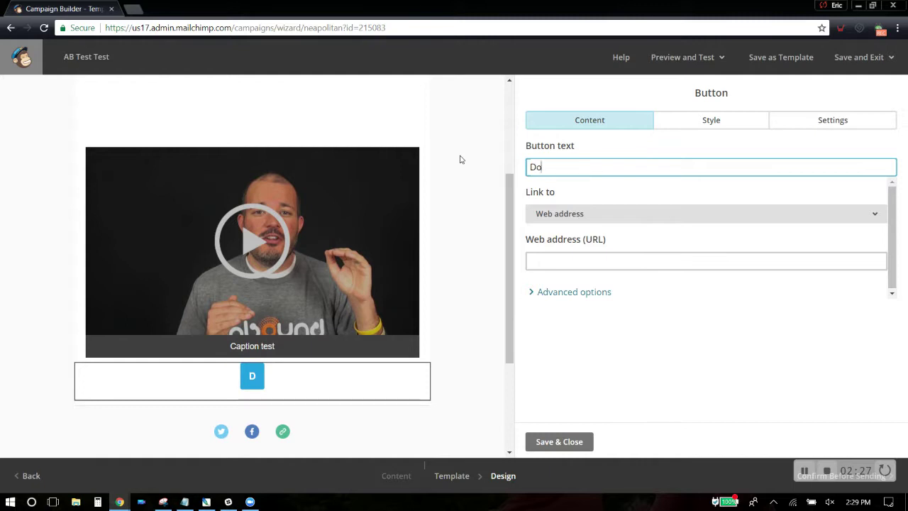
key("Tab")
key("Tab")
key("Tab")
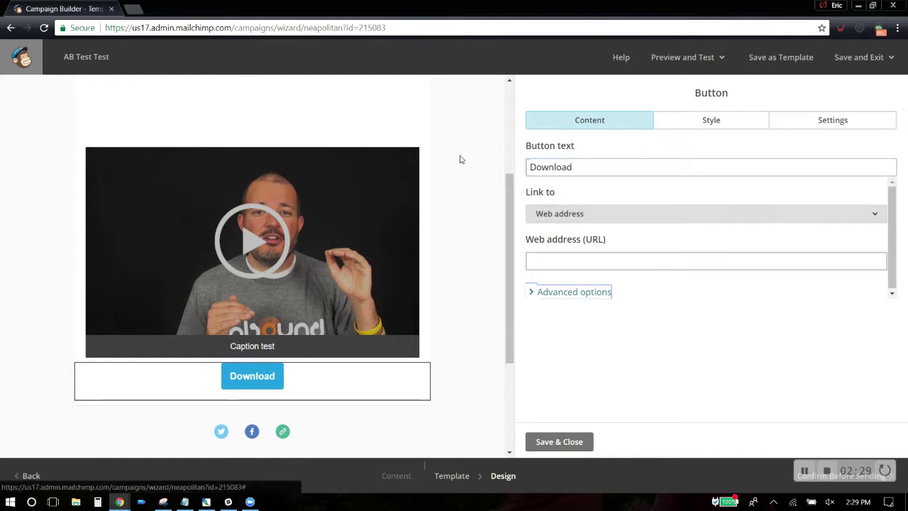
left_click(585, 251)
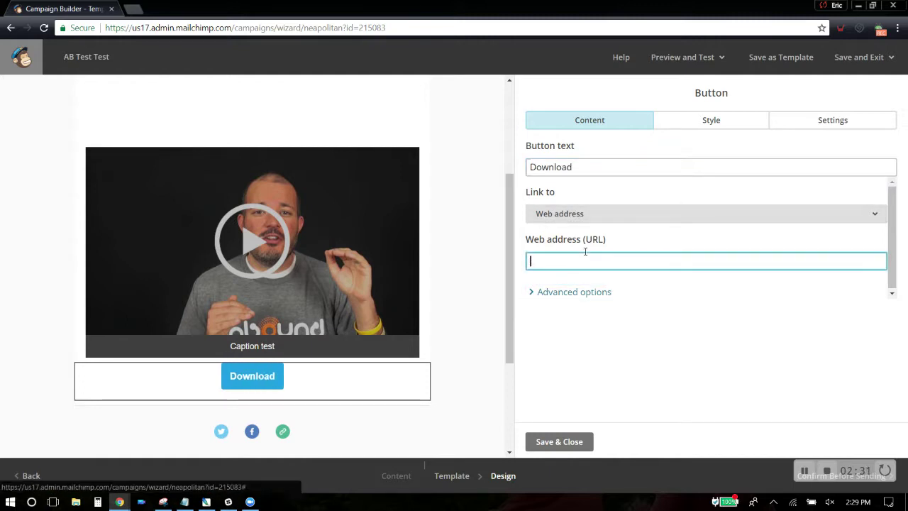
type("https://google.com")
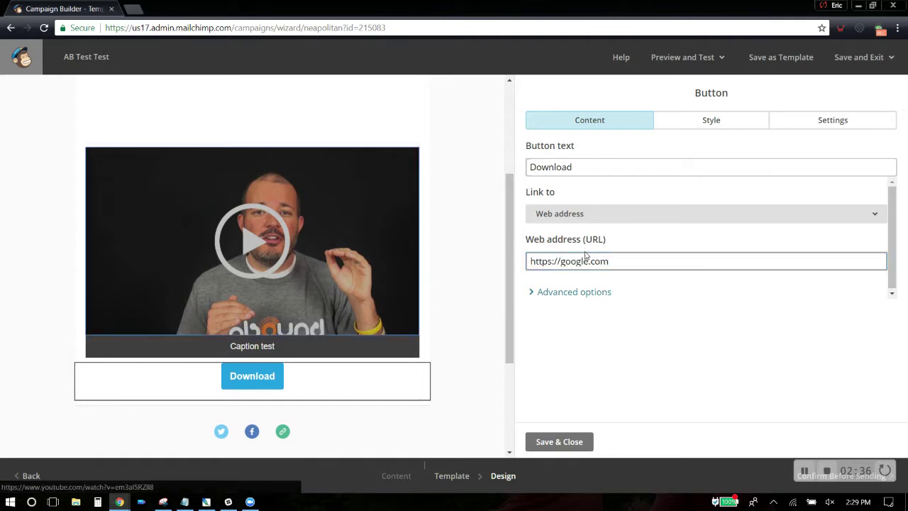
left_click(604, 329)
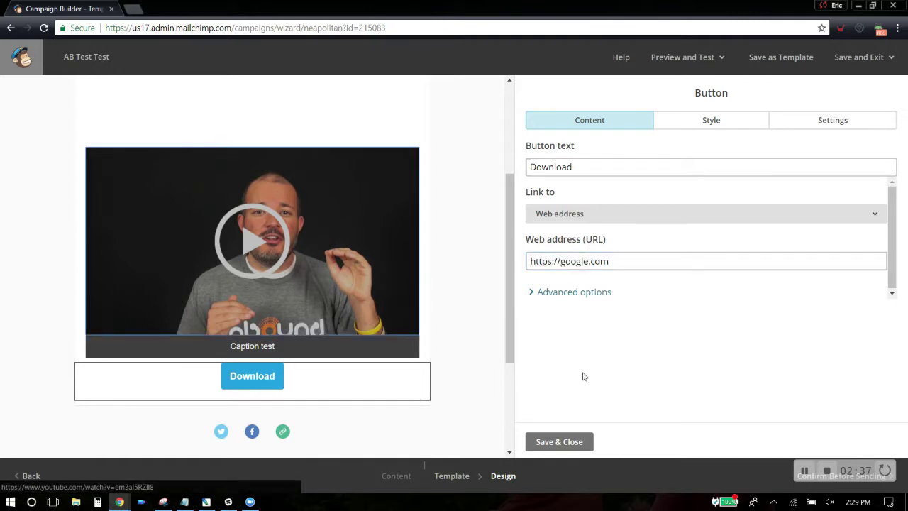
left_click(553, 442)
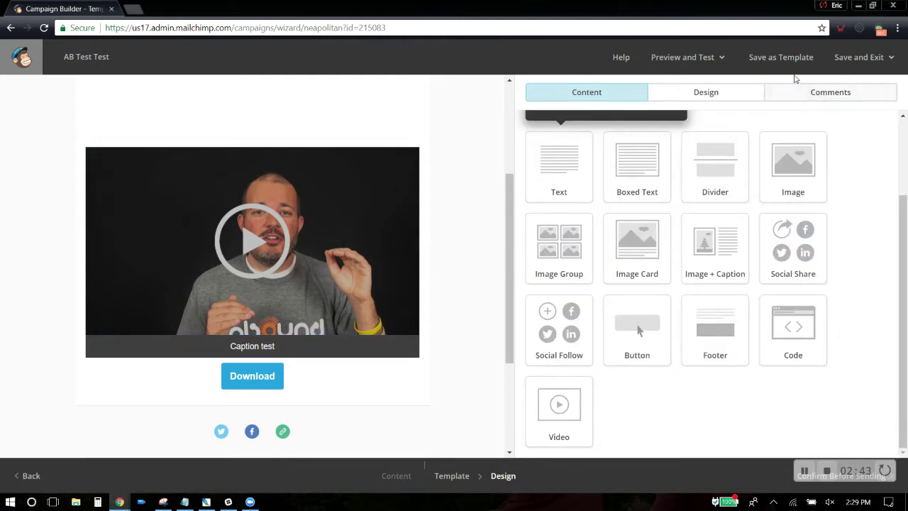
Preview the email in its desktop and mobile versions, including the header info, and return to the editor
left_click(708, 57)
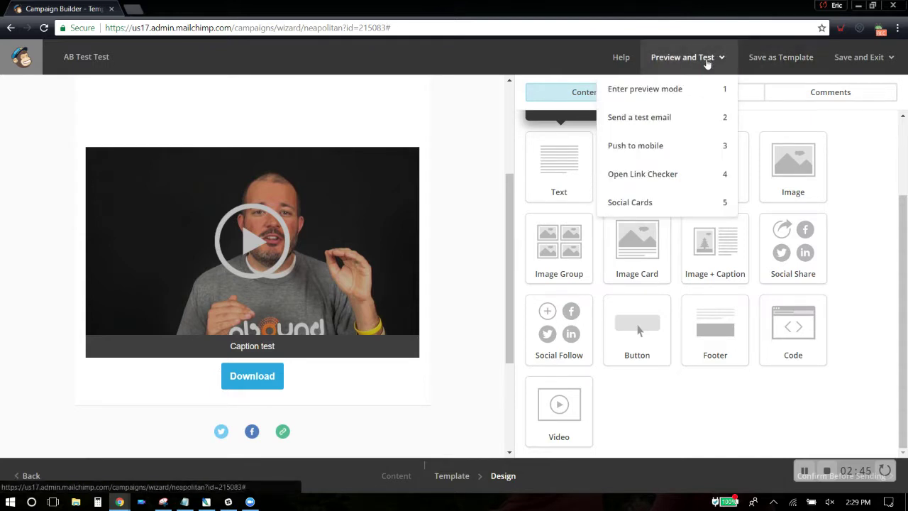
left_click(695, 96)
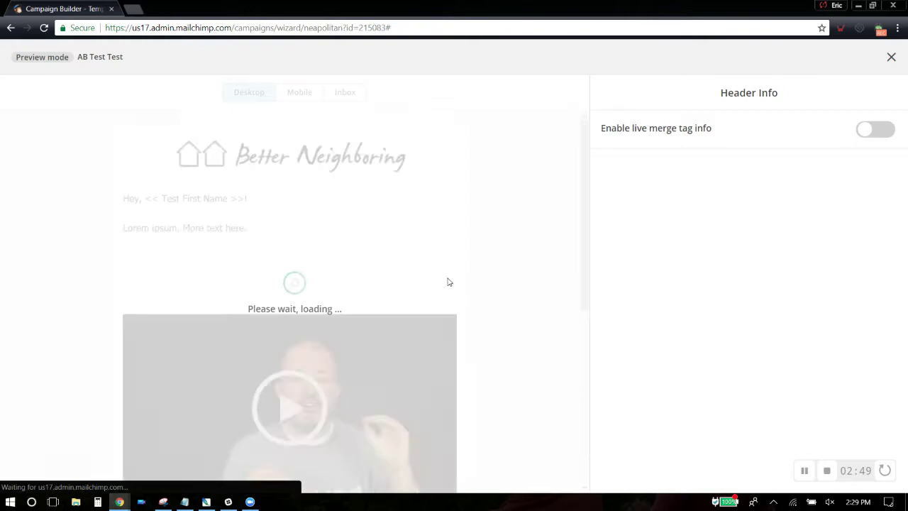
left_click_drag(583, 149, 548, 127)
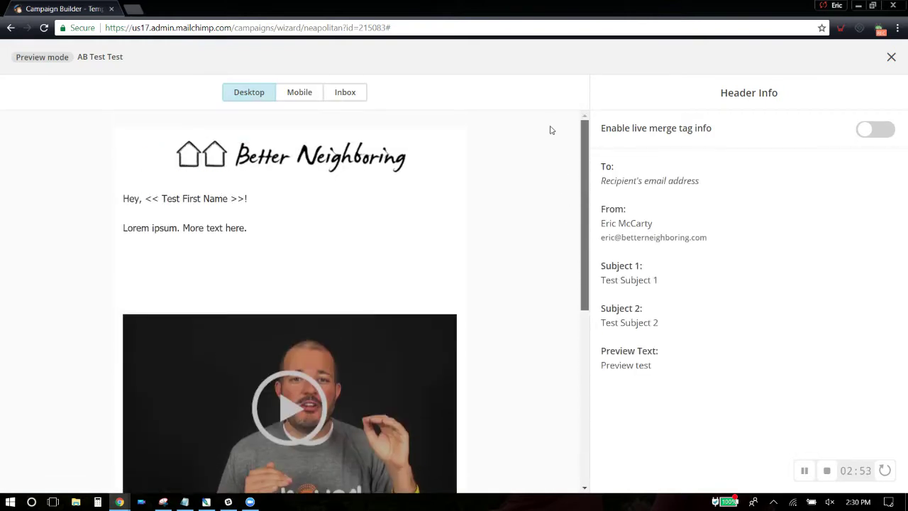
left_click(304, 95)
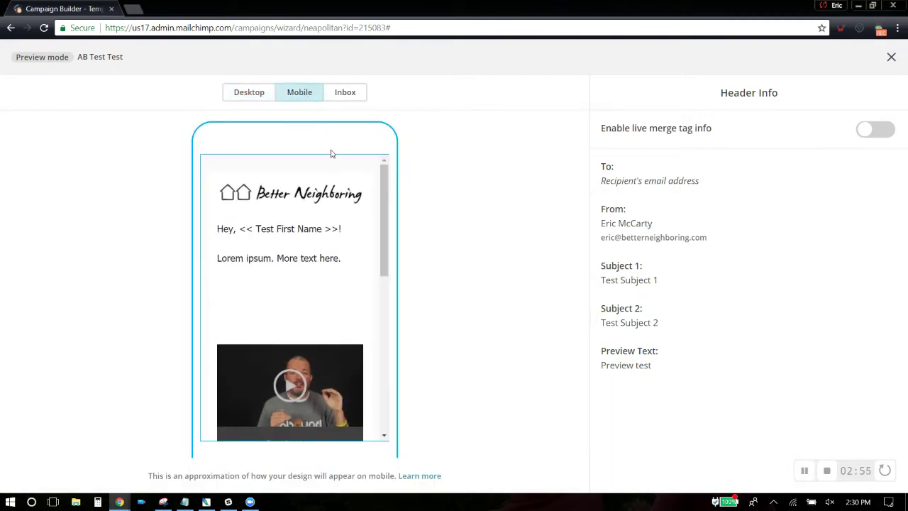
mouse_move(380, 182)
left_mouse_down()
mouse_move(383, 331)
mouse_move(384, 186)
left_mouse_up()
left_click(890, 57)
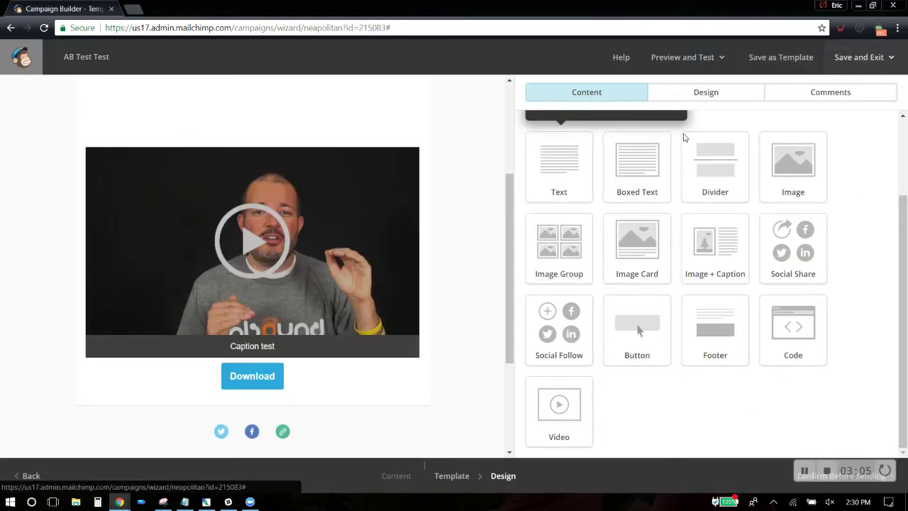
Check the email design from the top, proceed to the campaign's confirmation page and review its pre-send summary
left_click_drag(509, 199, 510, 110)
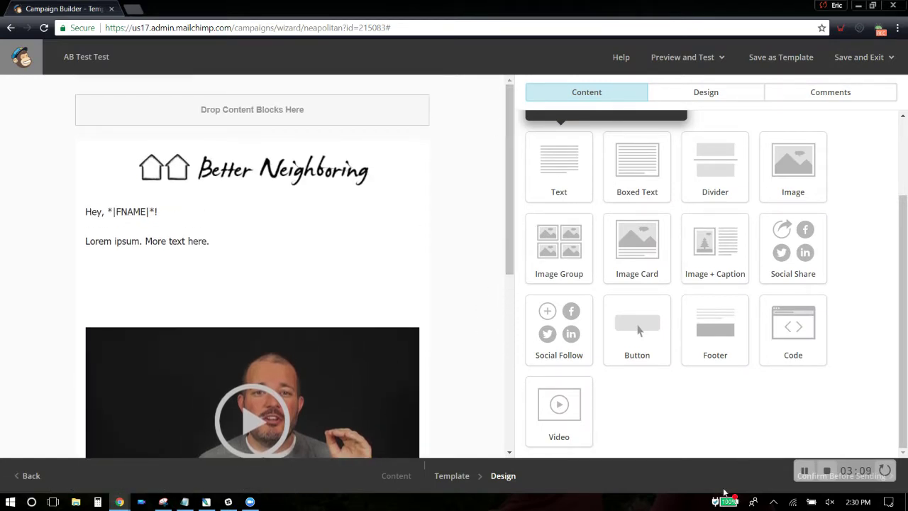
left_click(825, 488)
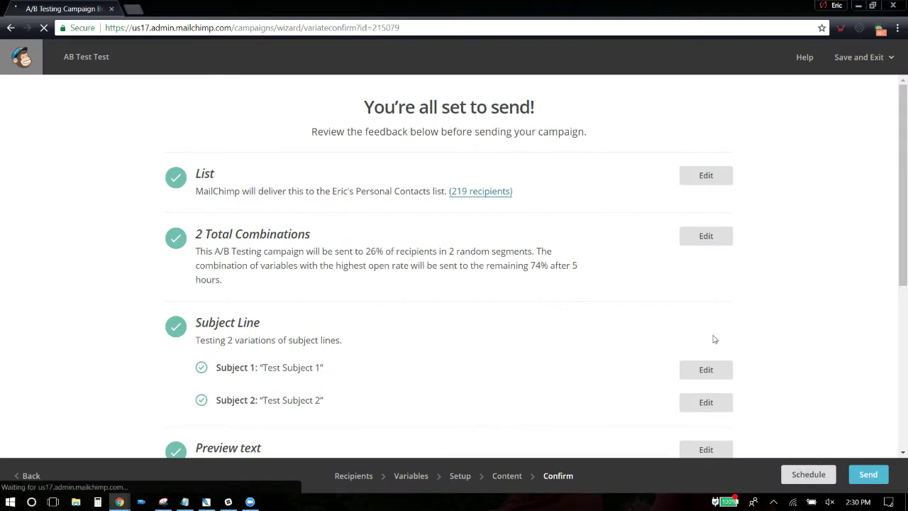
left_click_drag(899, 151, 879, 148)
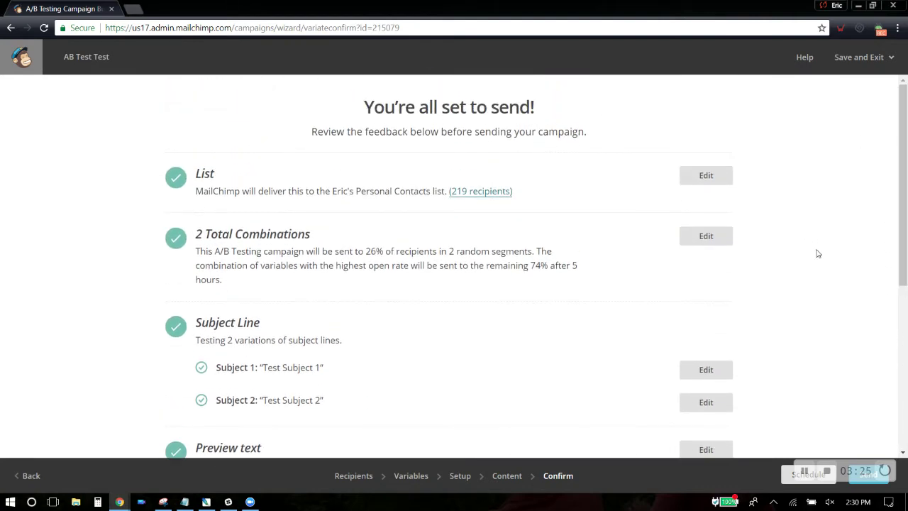